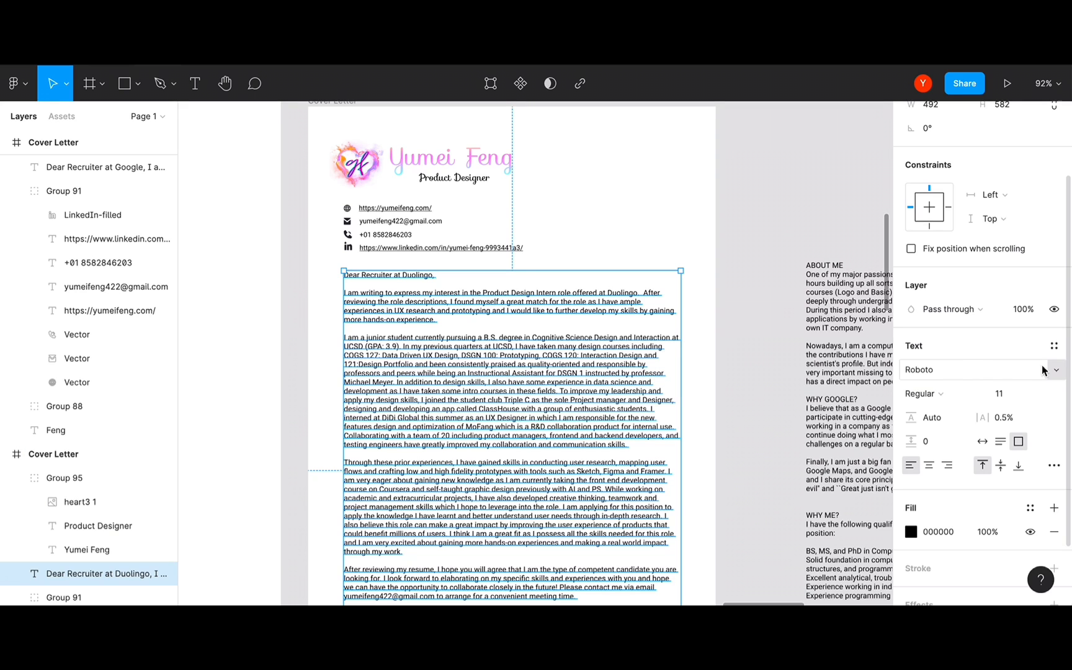
- Move to the next problem slide, then inspect the body text's font weight and size options without changing them
left_click(1056, 370)
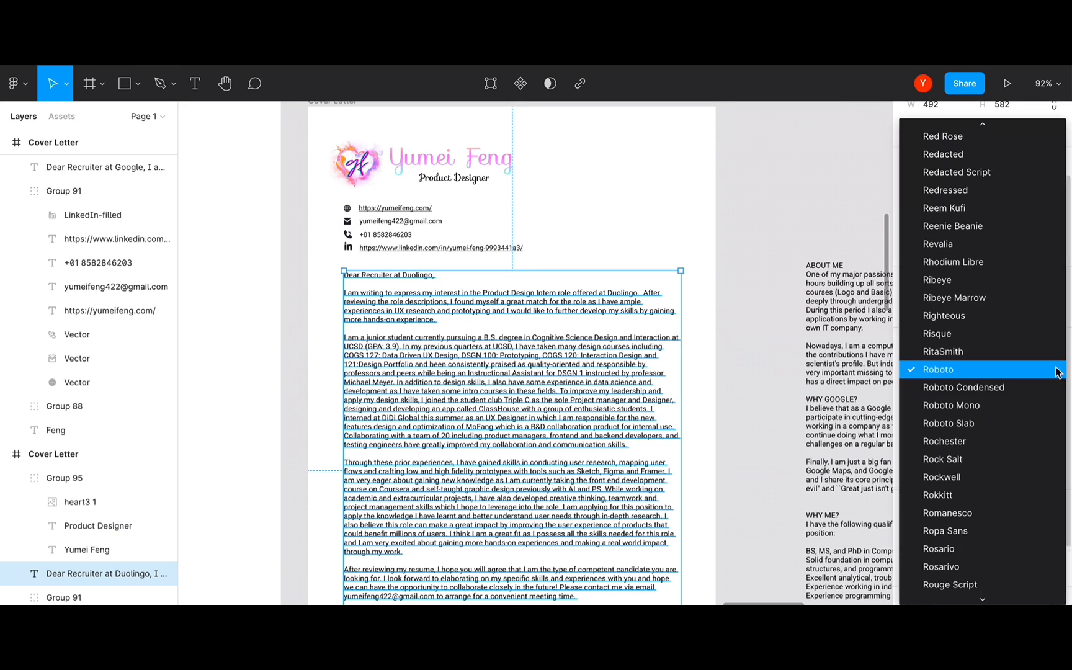
left_click(884, 373)
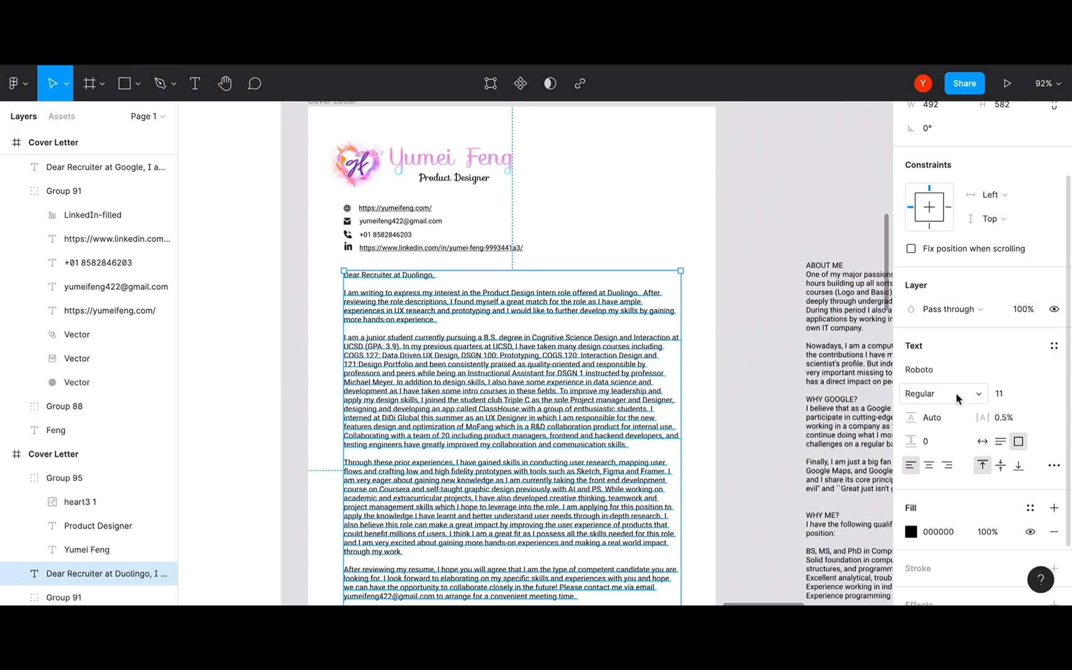
left_click(978, 393)
left_click(1046, 382)
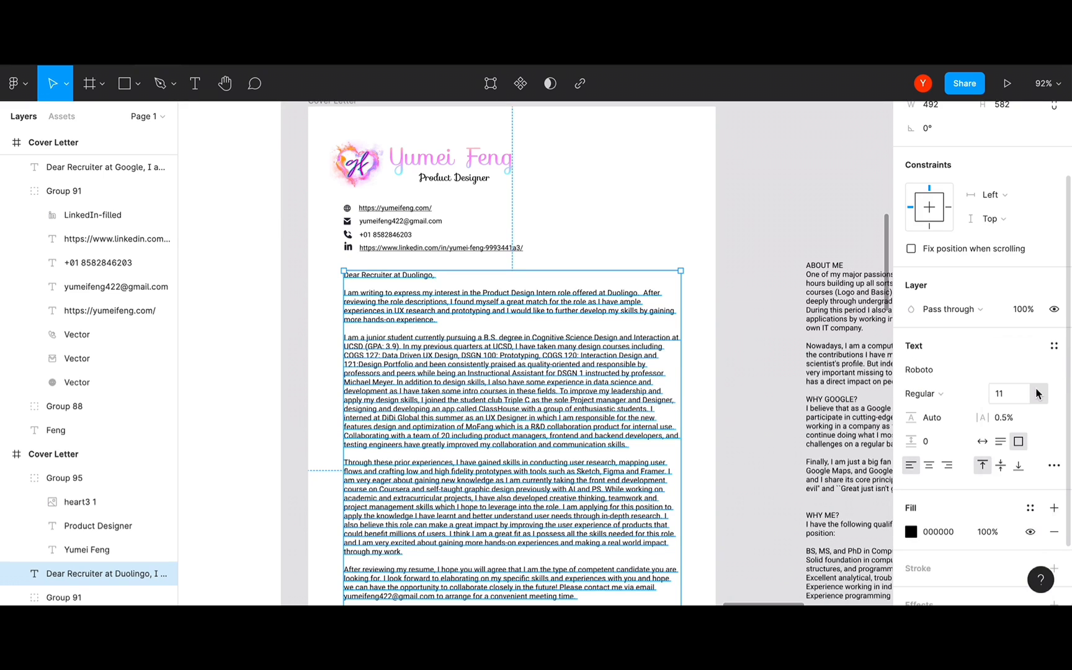
left_click(1037, 394)
left_click(1066, 389)
scroll(1024, 444, "down", 1)
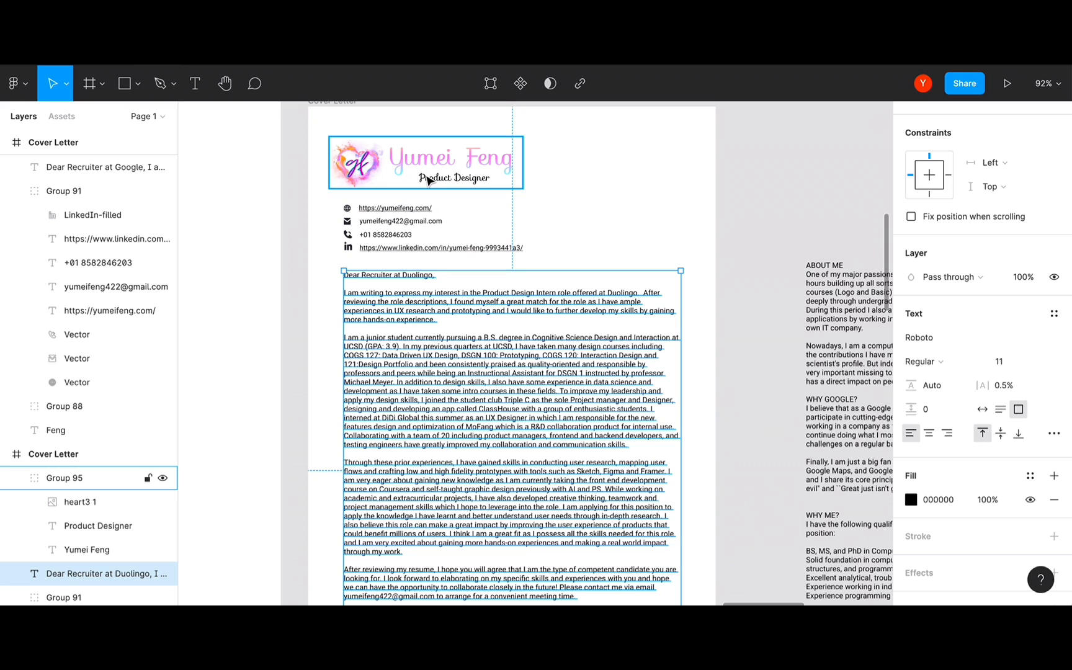
- Scroll the whole font family list for the Roboto body text, top to bottom
left_click(950, 338)
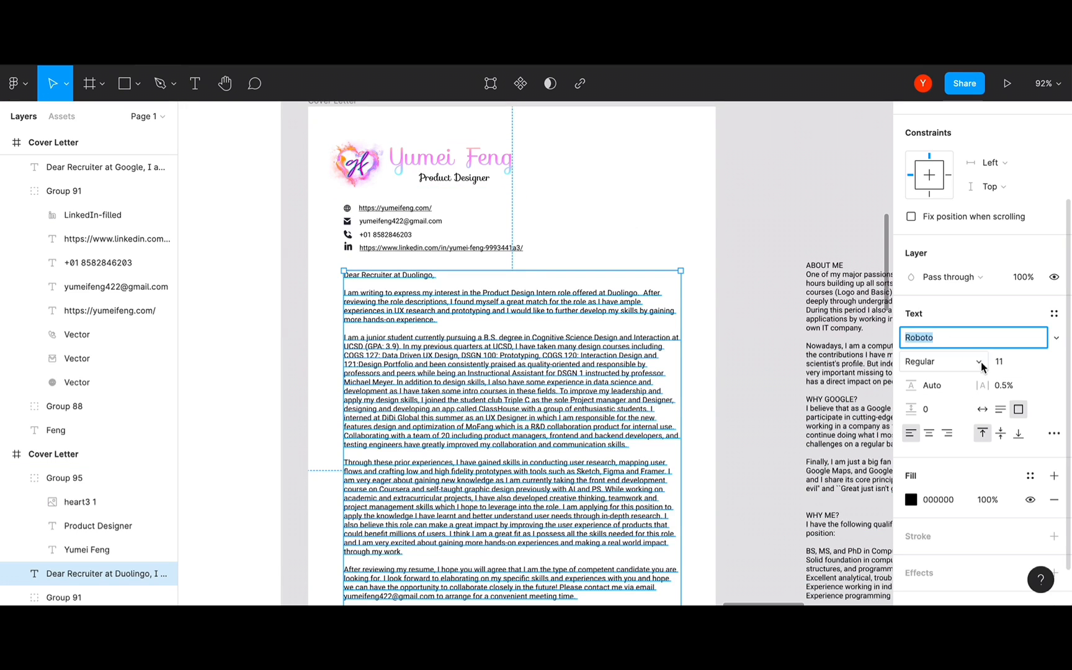
left_click(1056, 337)
scroll(992, 373, "up", 5)
scroll(991, 373, "up", 20)
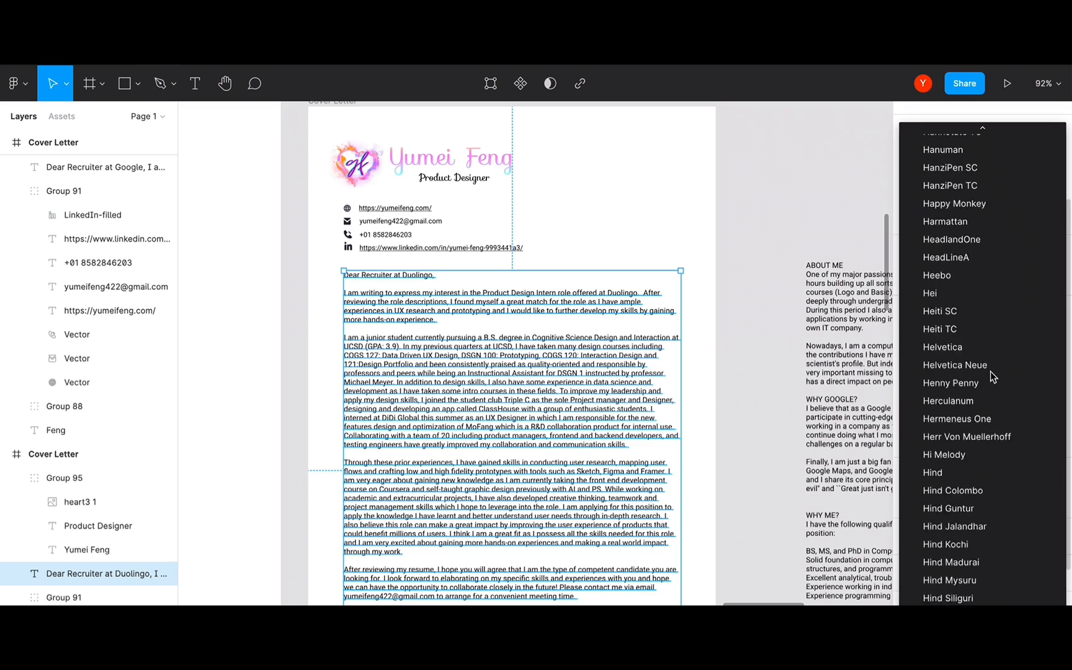
scroll(991, 375, "up", 15)
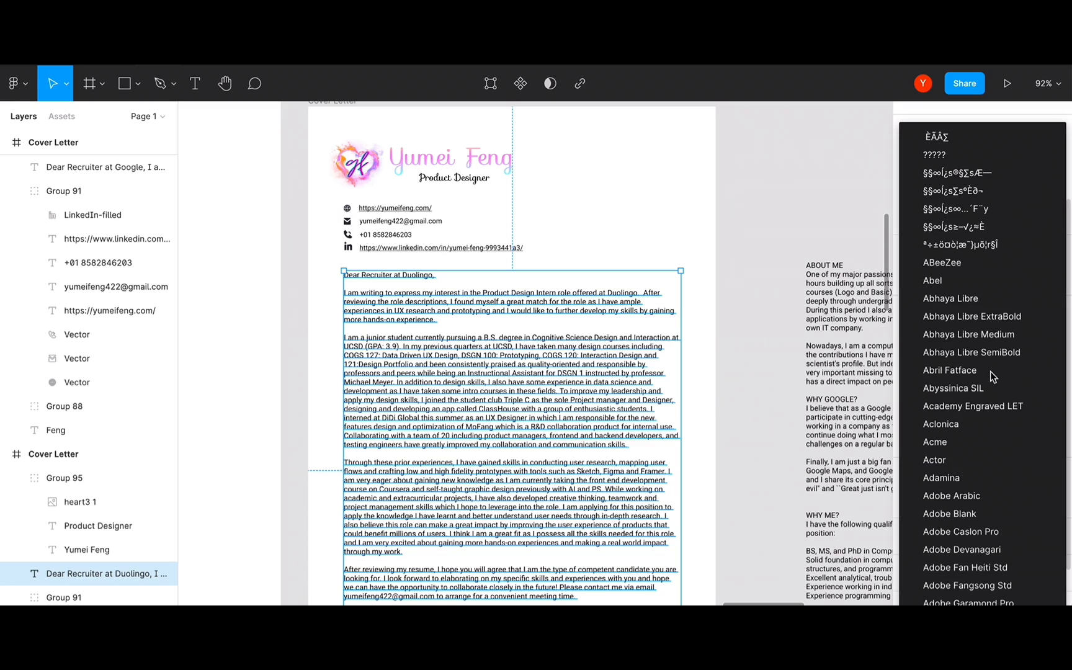
scroll(991, 376, "down", 20)
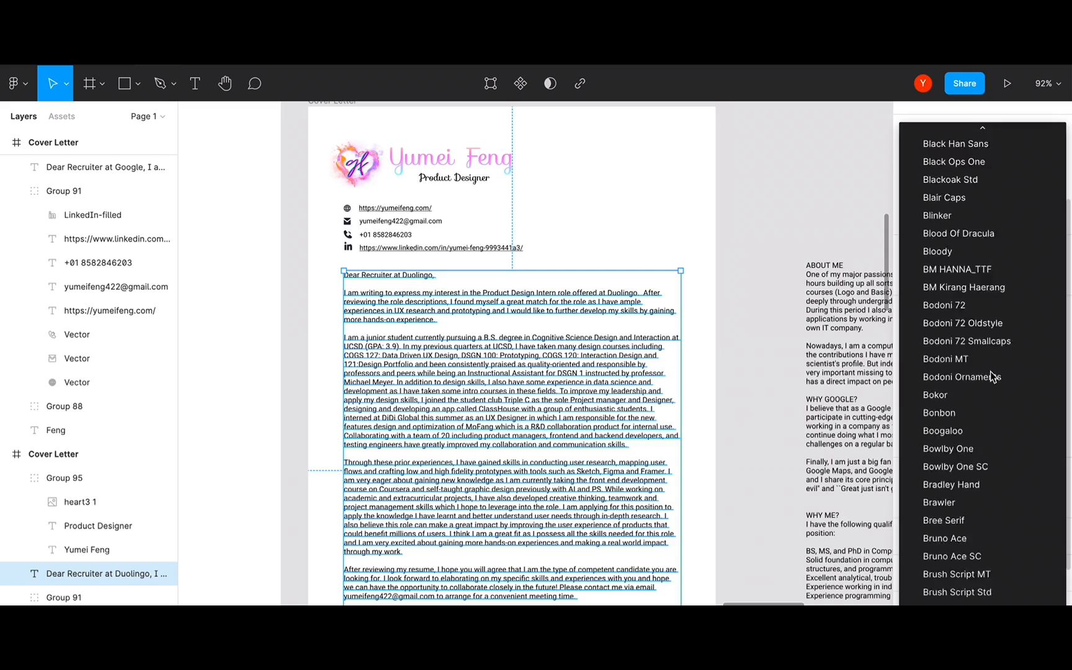
scroll(992, 376, "down", 20)
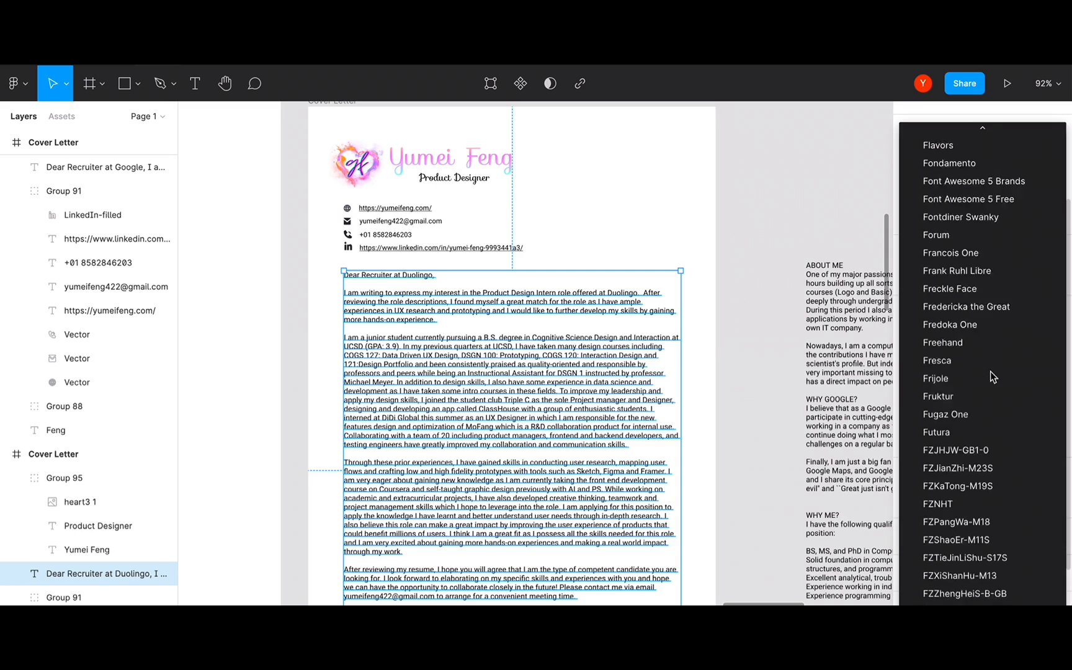
scroll(991, 376, "down", 20)
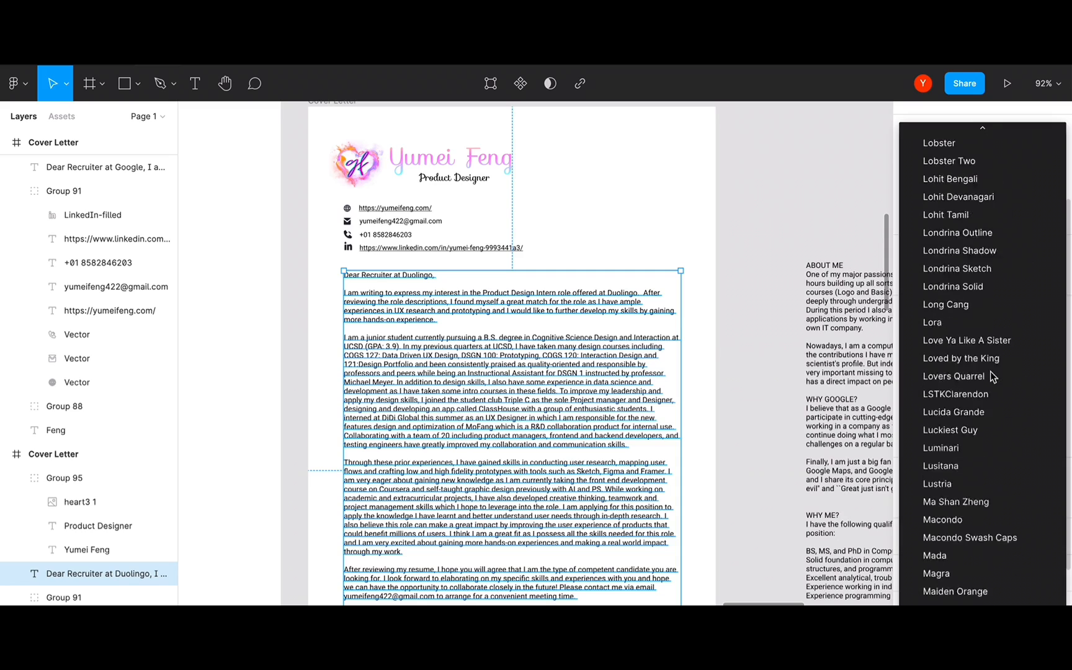
scroll(991, 376, "down", 20)
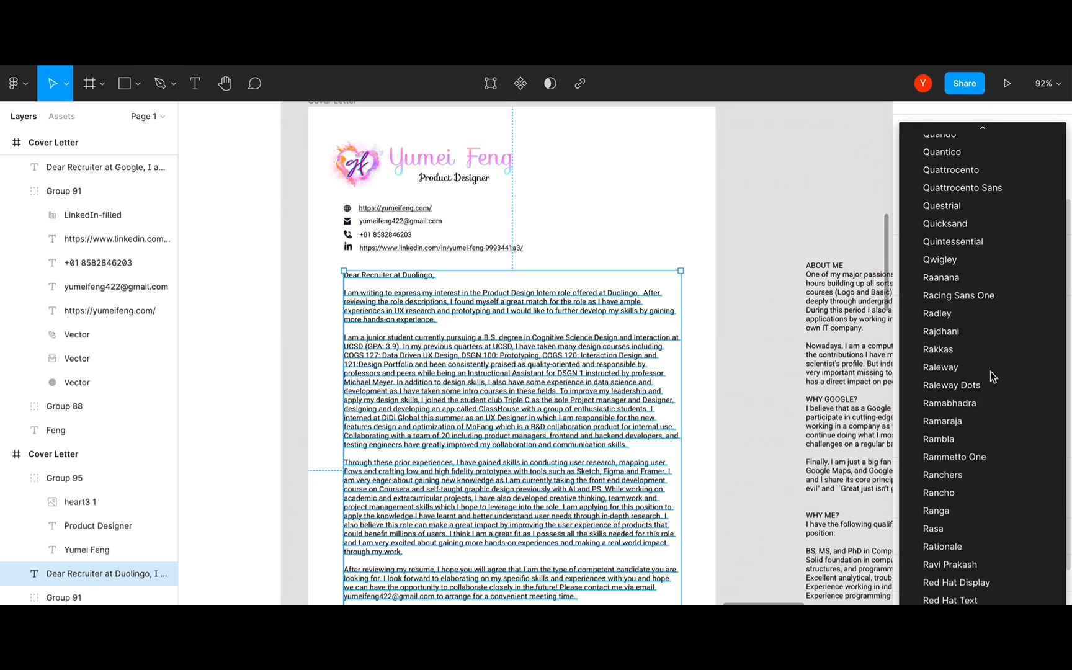
scroll(991, 376, "down", 15)
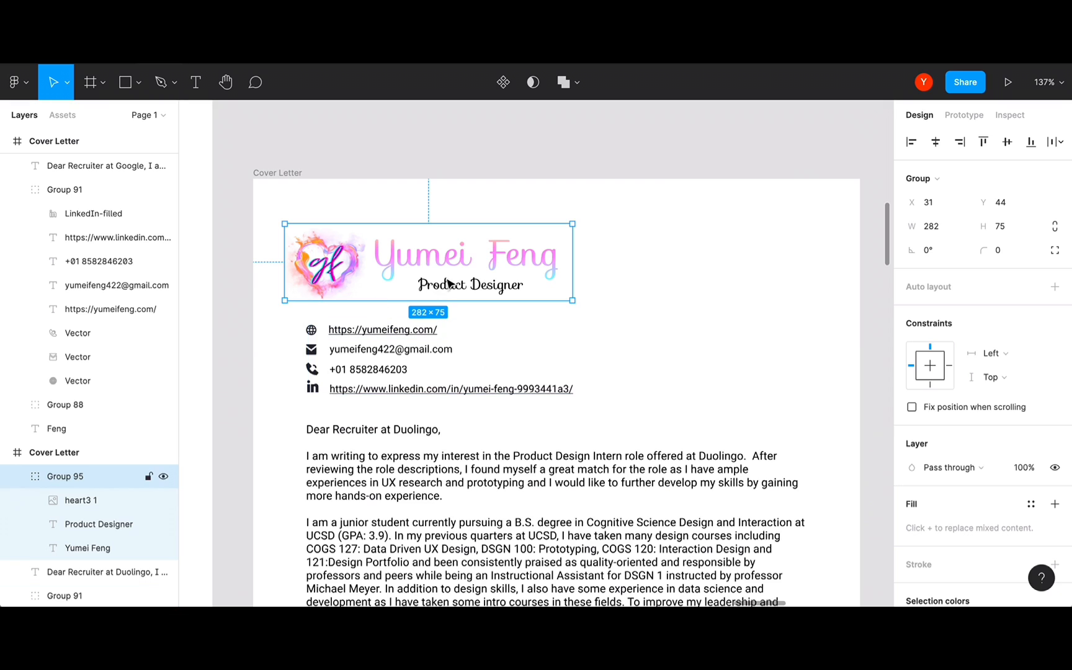
double_click(483, 261)
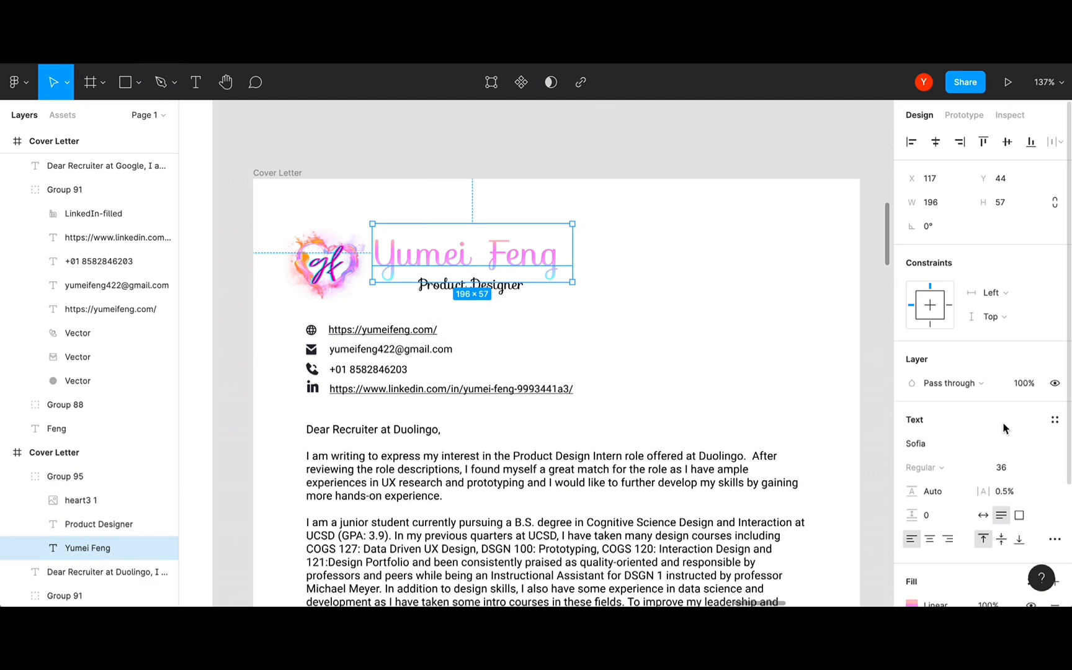
left_click(937, 443)
key("super+c")
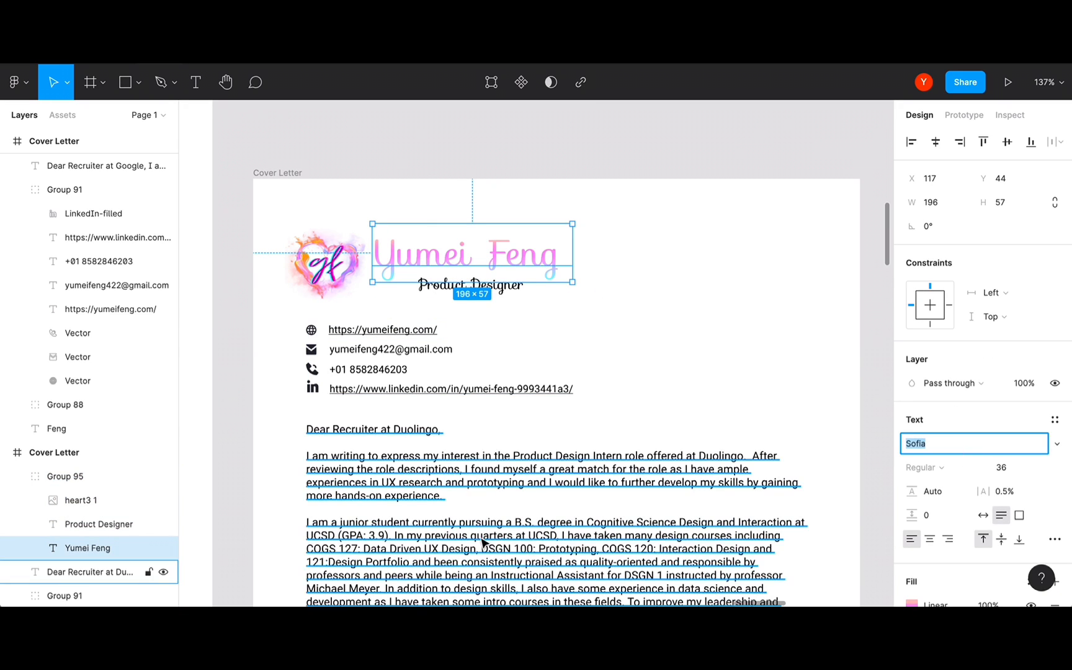
left_click(428, 627)
key("super+v")
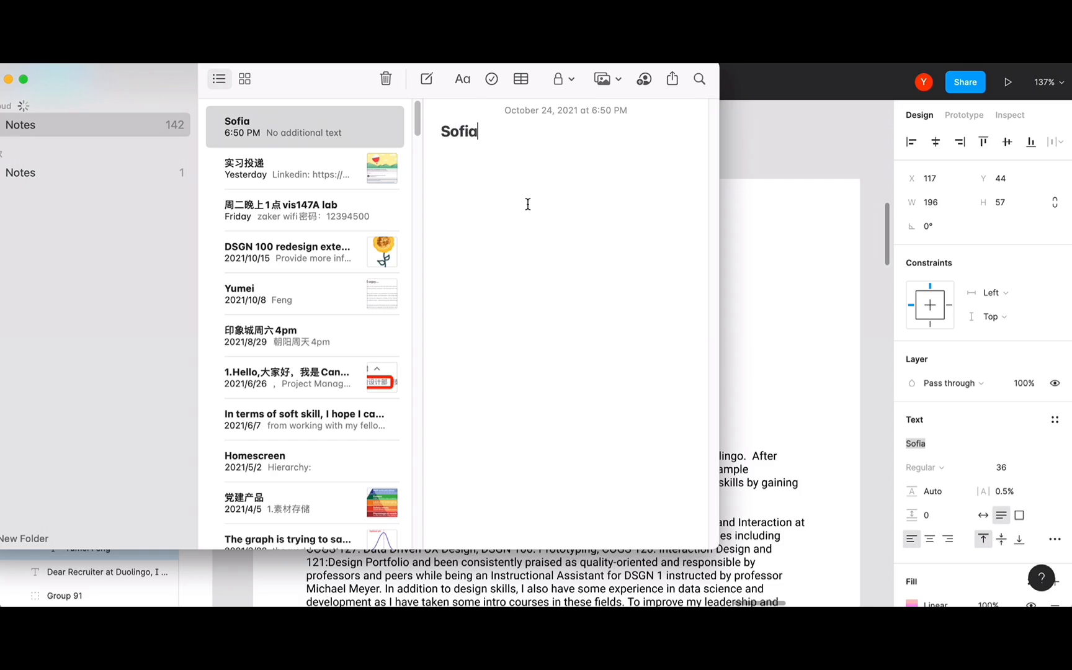
left_click(787, 257)
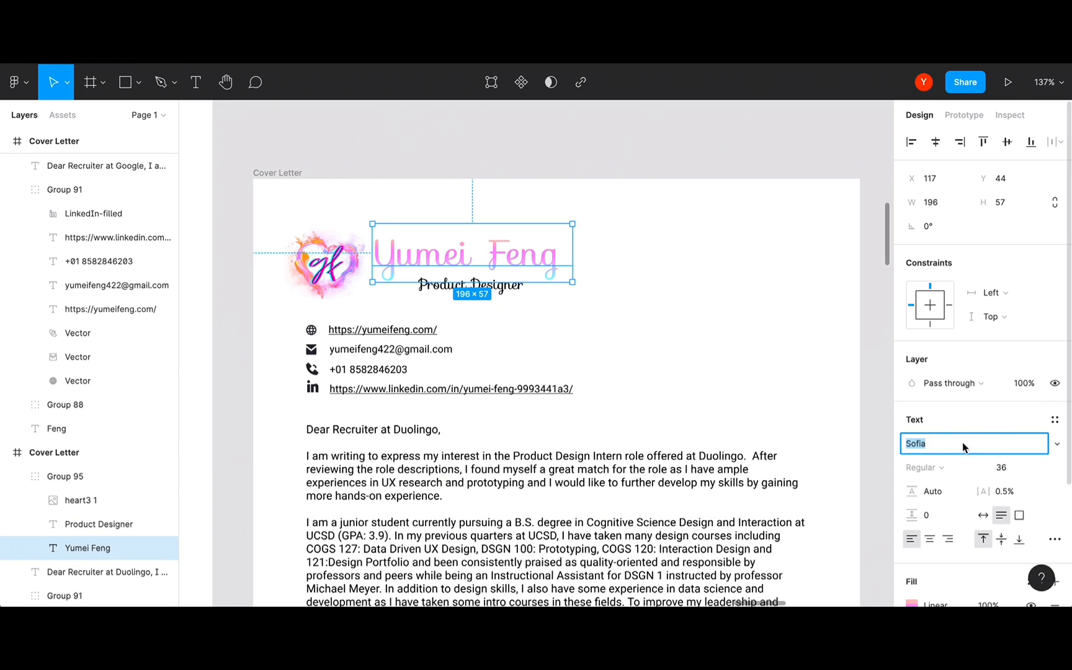
left_click(1057, 444)
scroll(992, 341, "up", 5)
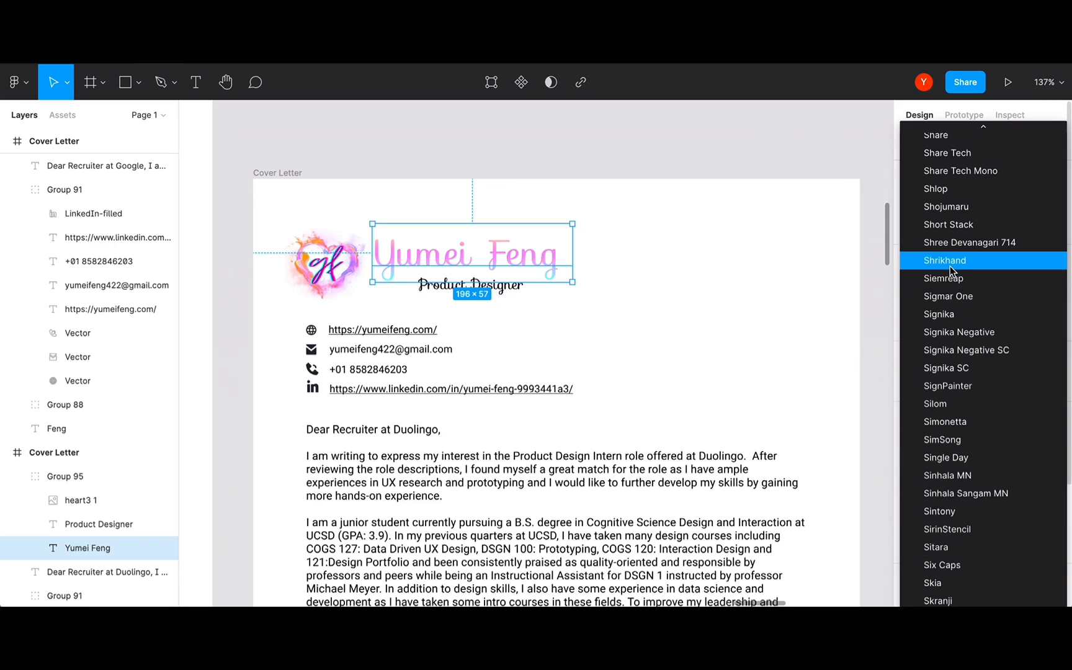
left_click(949, 266)
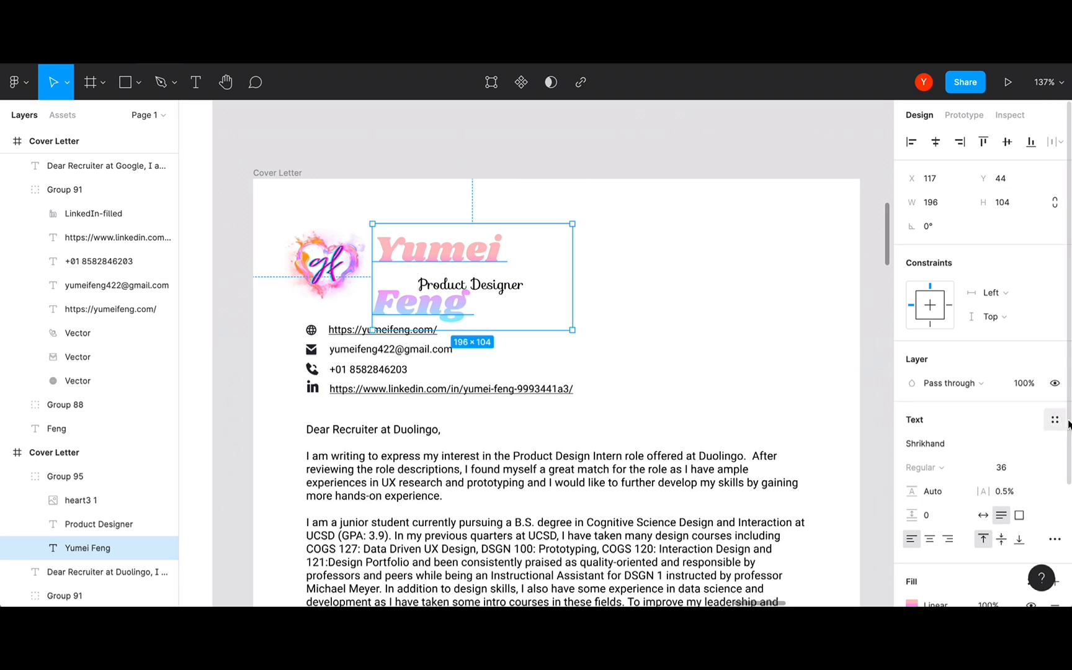
left_click(1055, 444)
scroll(1015, 346, "up", 5)
scroll(1015, 346, "up", 2)
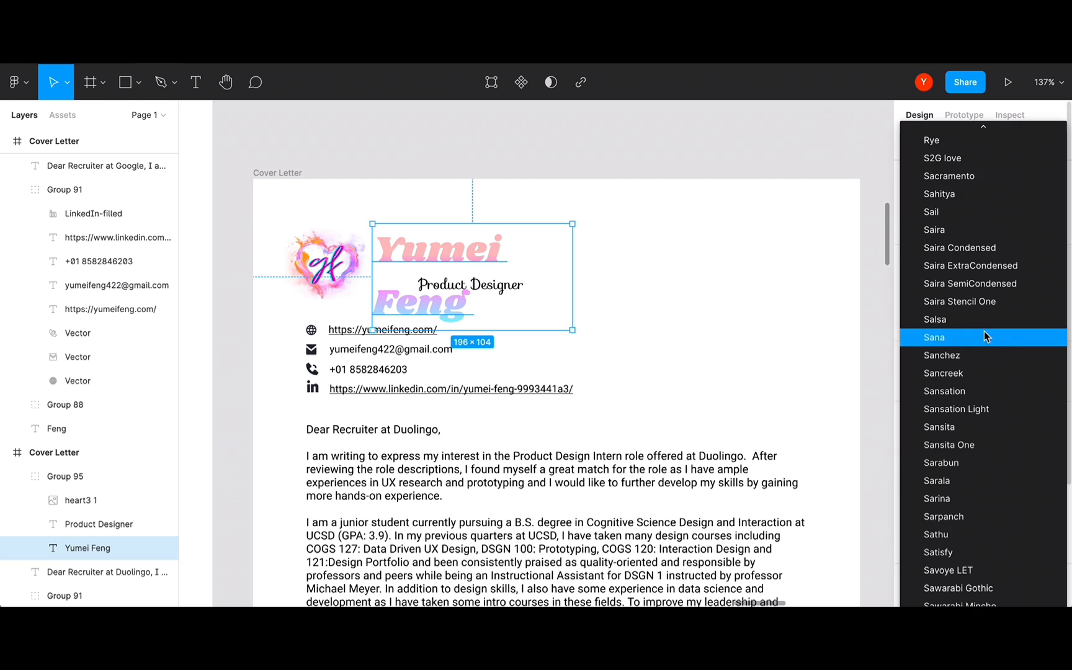
left_click(1011, 342)
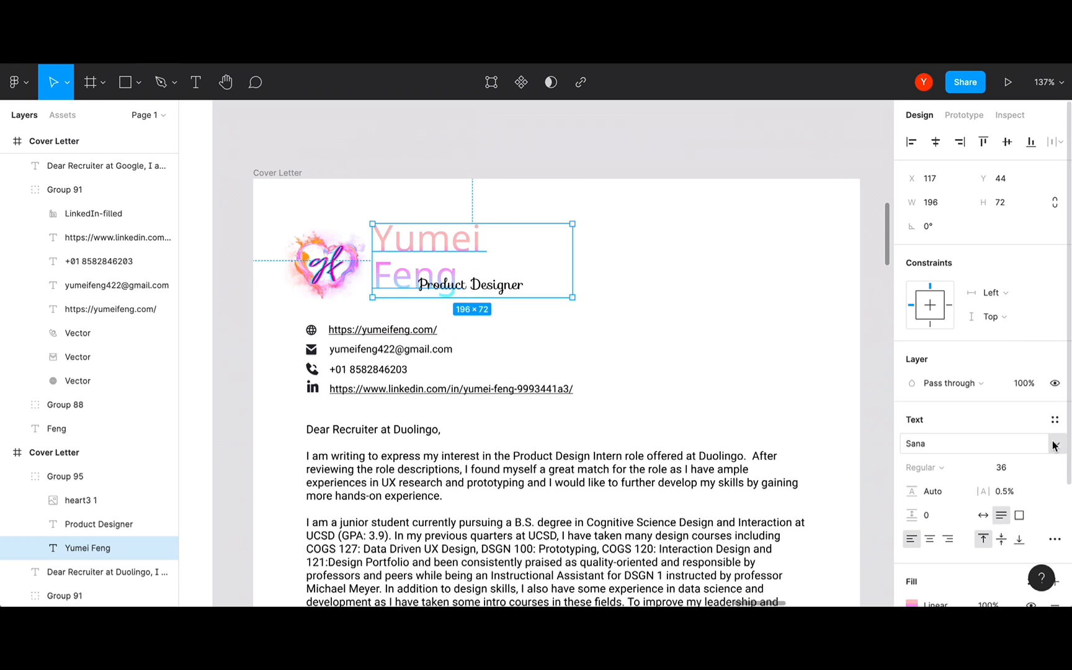
left_click(1048, 443)
scroll(973, 220, "up", 5)
left_click(972, 219)
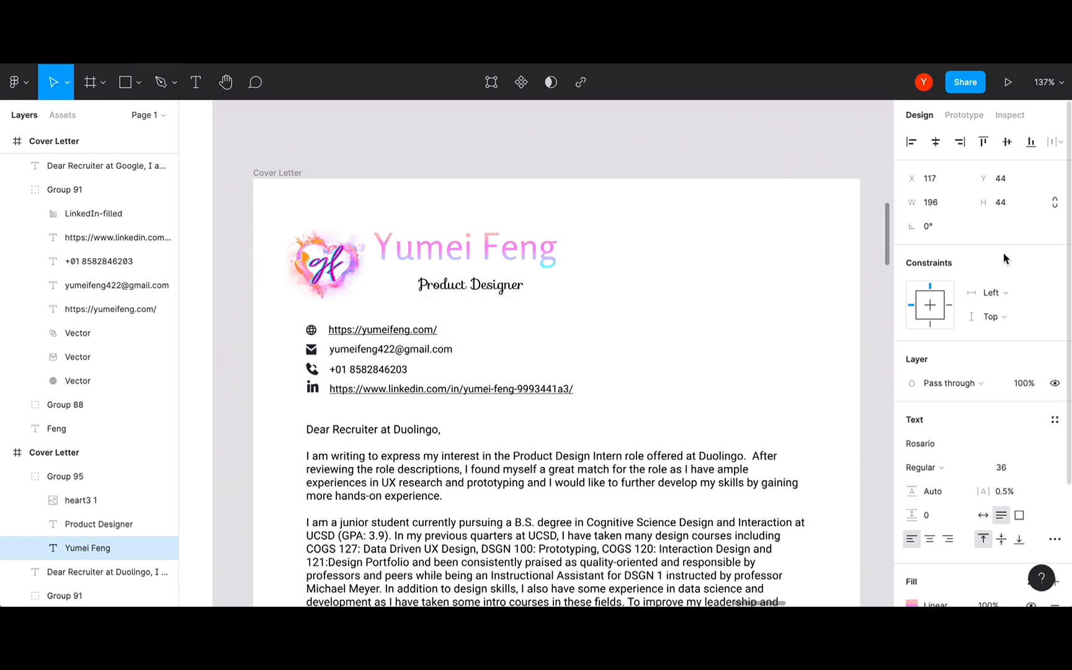
- Copy 'Sofia' from the note and paste it over Rosario in the heading's font field
key("super+Tab")
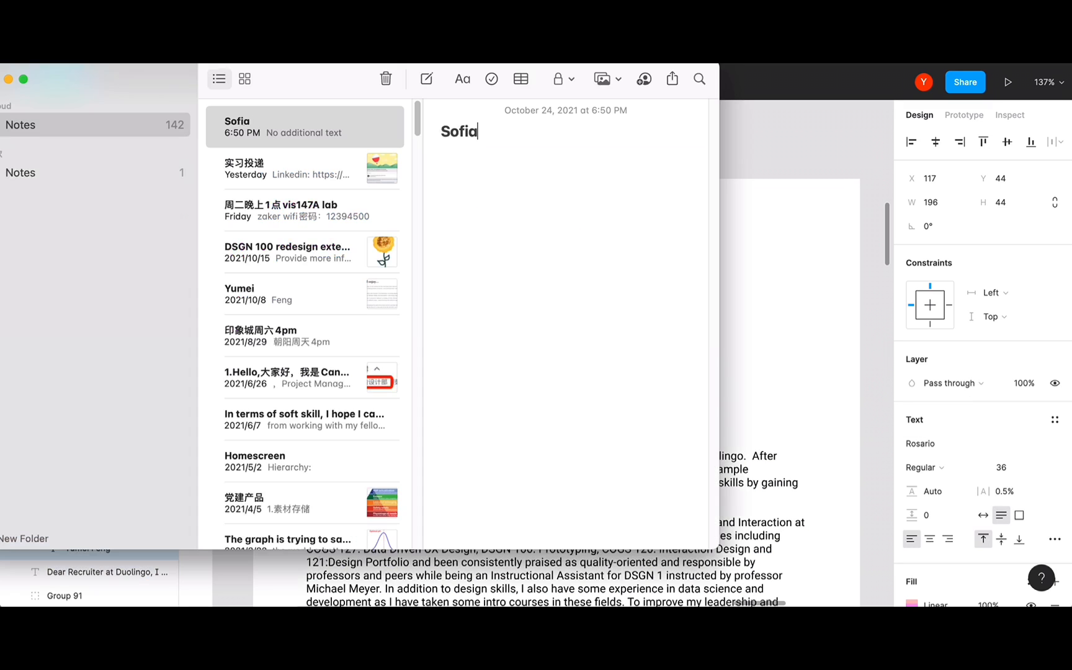
left_click_drag(508, 128, 345, 134)
key("super+c")
left_click(949, 440)
left_click(936, 443)
key("super+v")
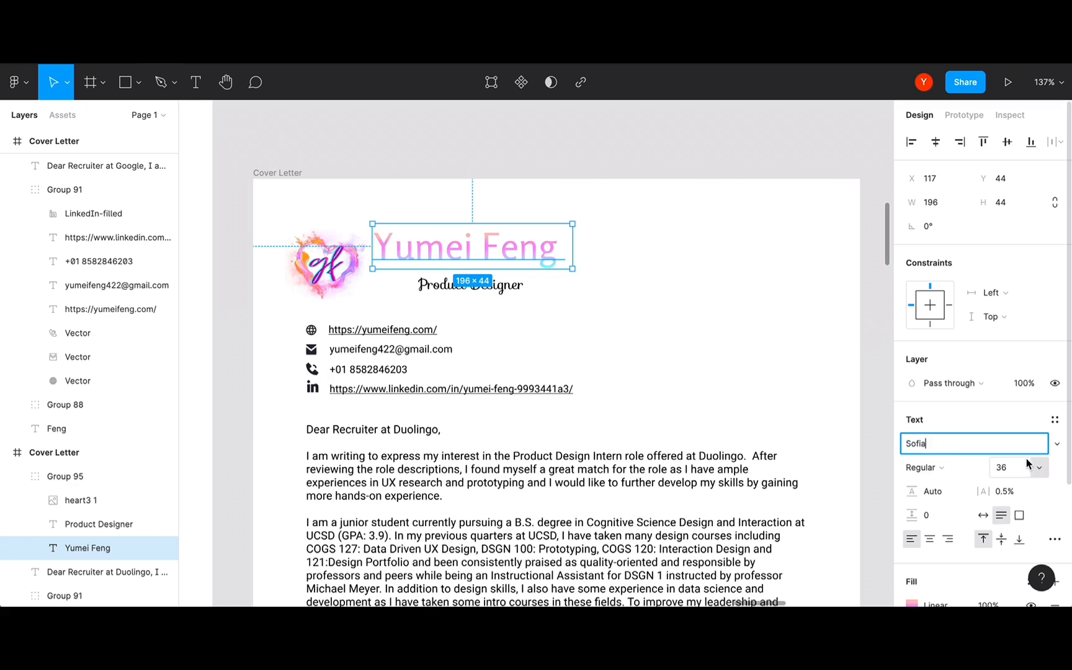
key("Return")
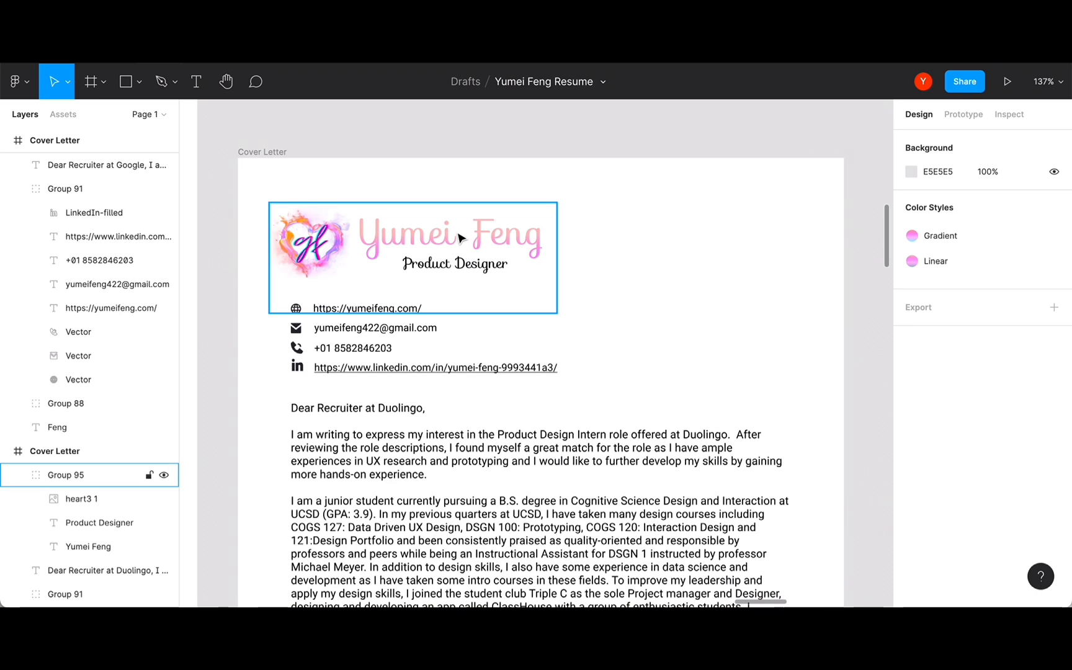
left_click(459, 237)
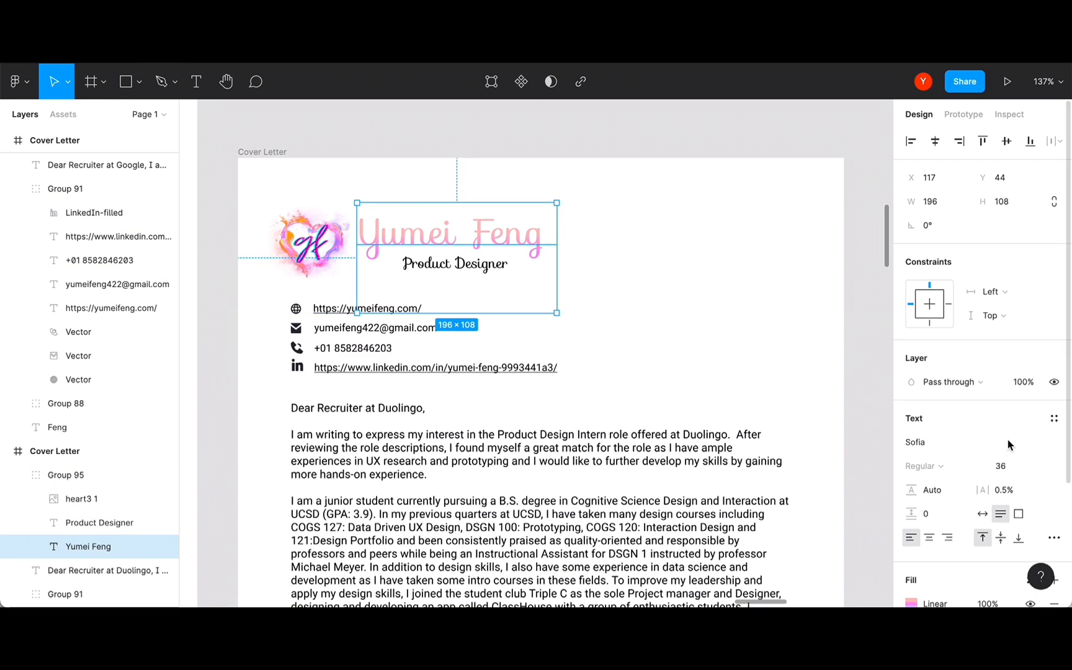
left_click(989, 443)
left_click(1056, 442)
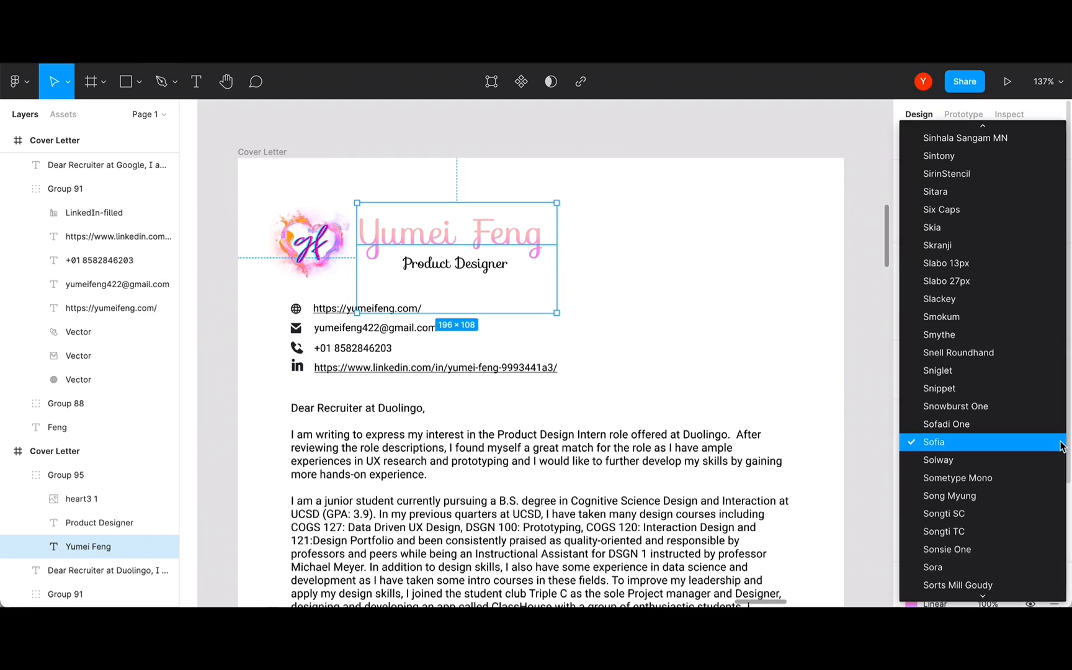
scroll(1005, 407, "up", 2)
scroll(1005, 406, "up", 5)
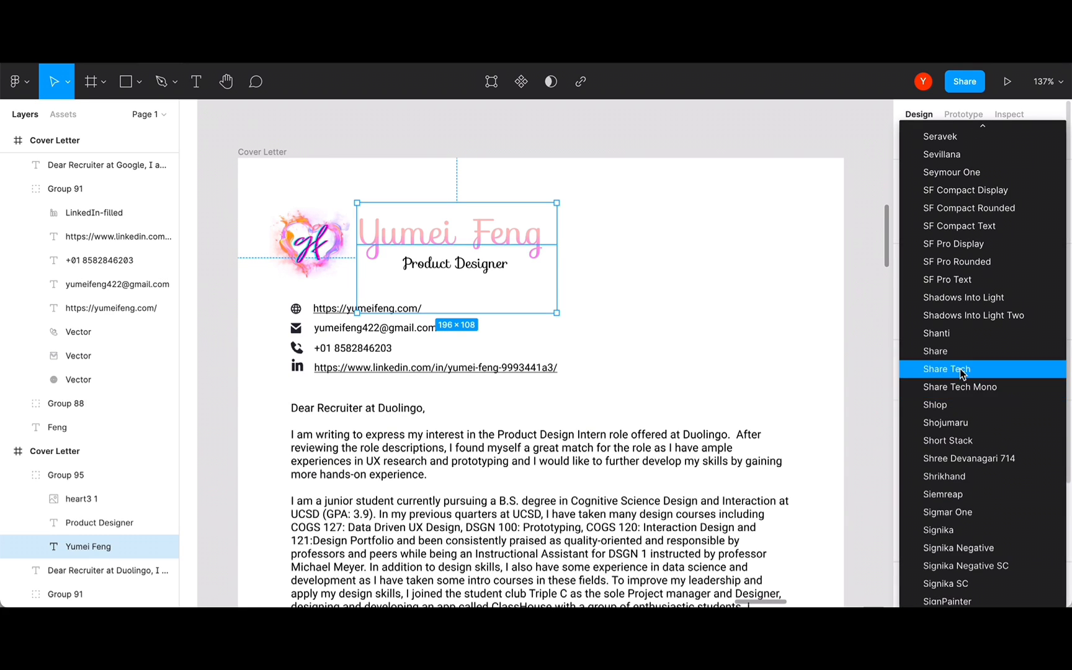
left_click(1026, 368)
key("ctrl+z")
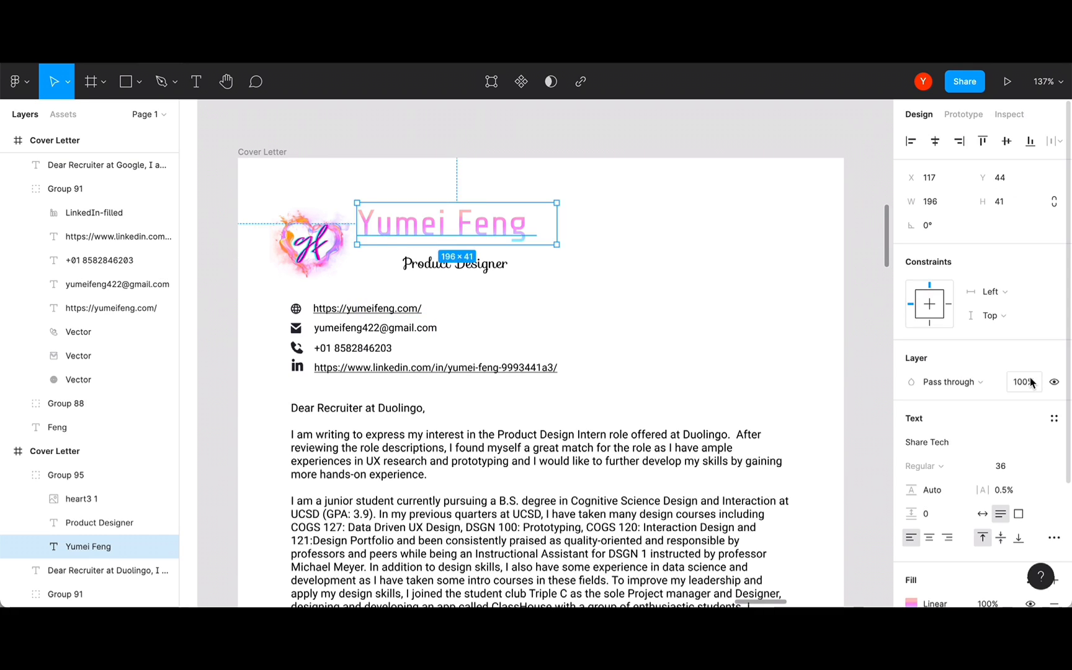
left_click(1054, 447)
scroll(1002, 415, "down", 10)
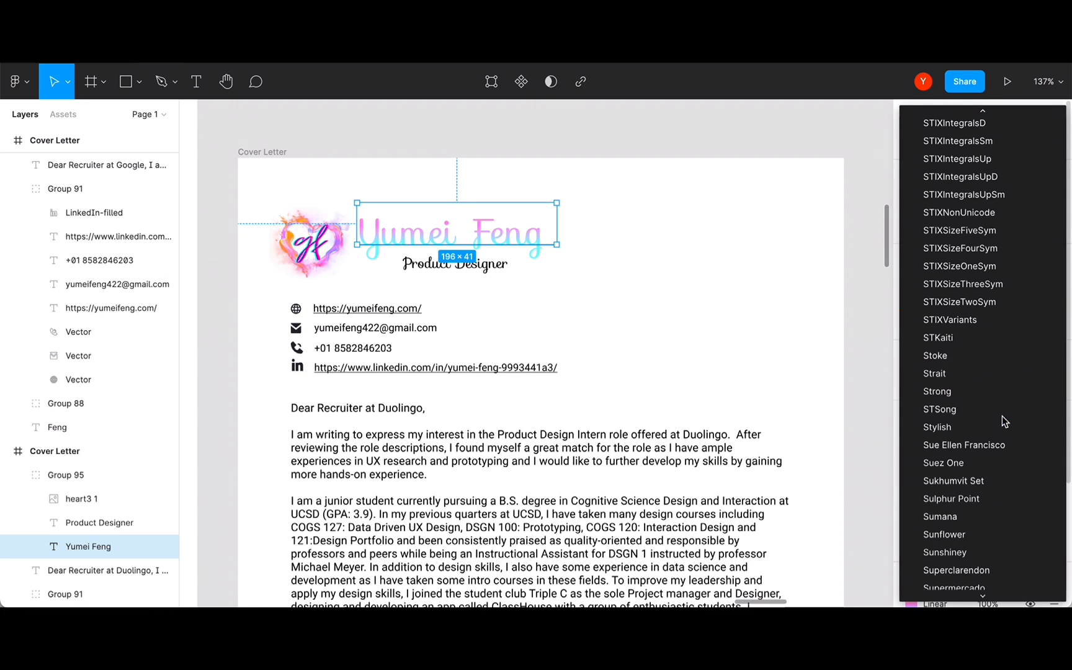
left_click(946, 396)
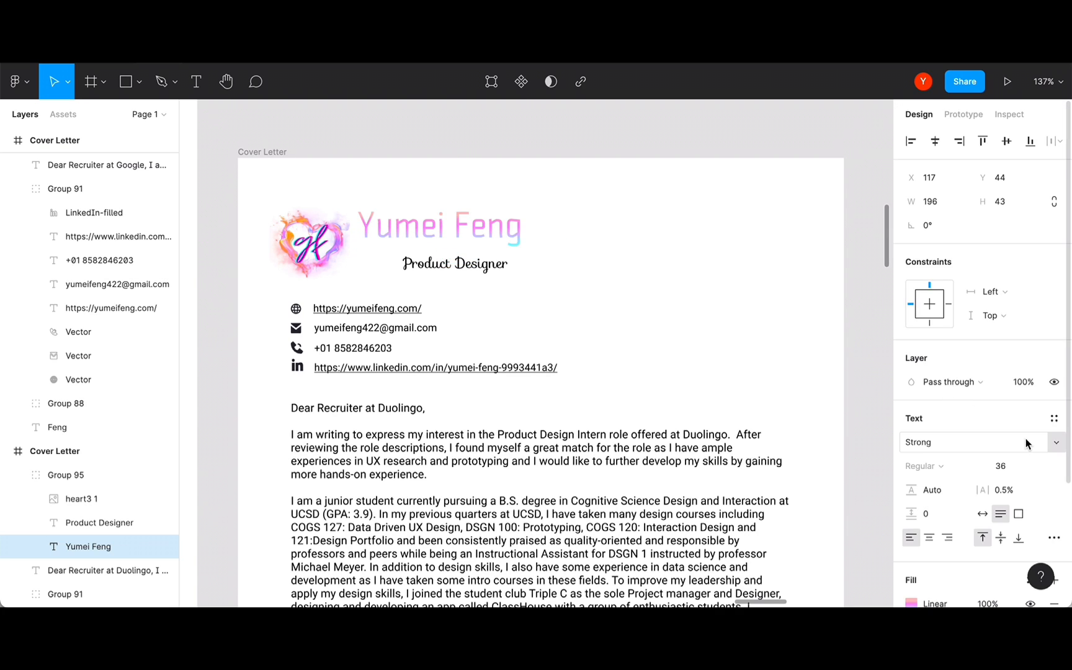
key("super+z")
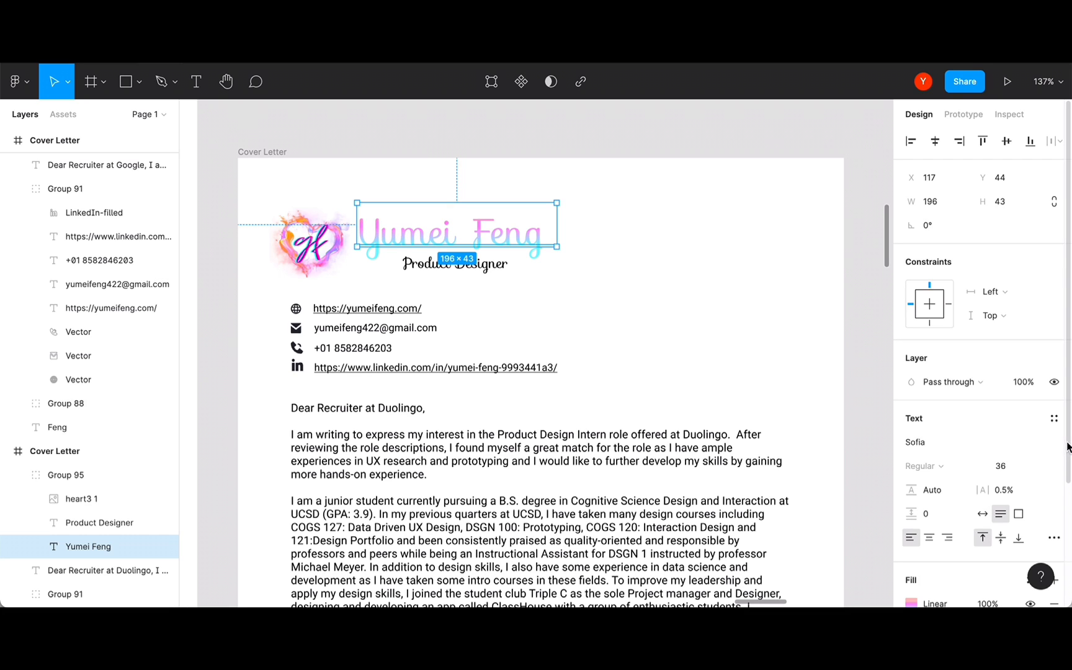
left_click(1061, 449)
scroll(974, 403, "down", 15)
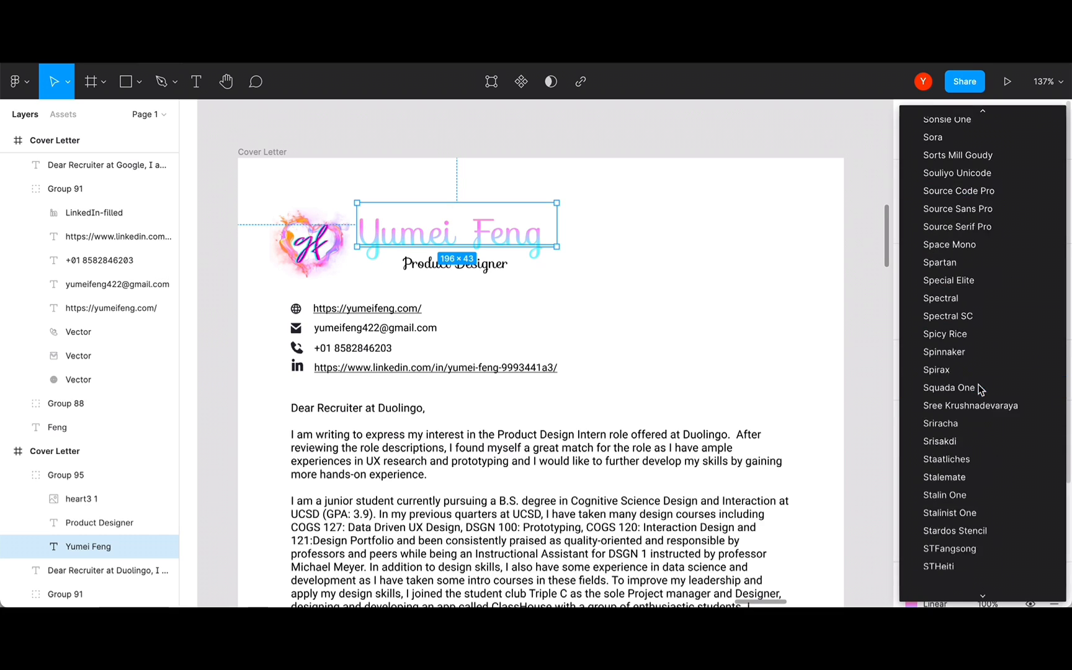
key("Escape")
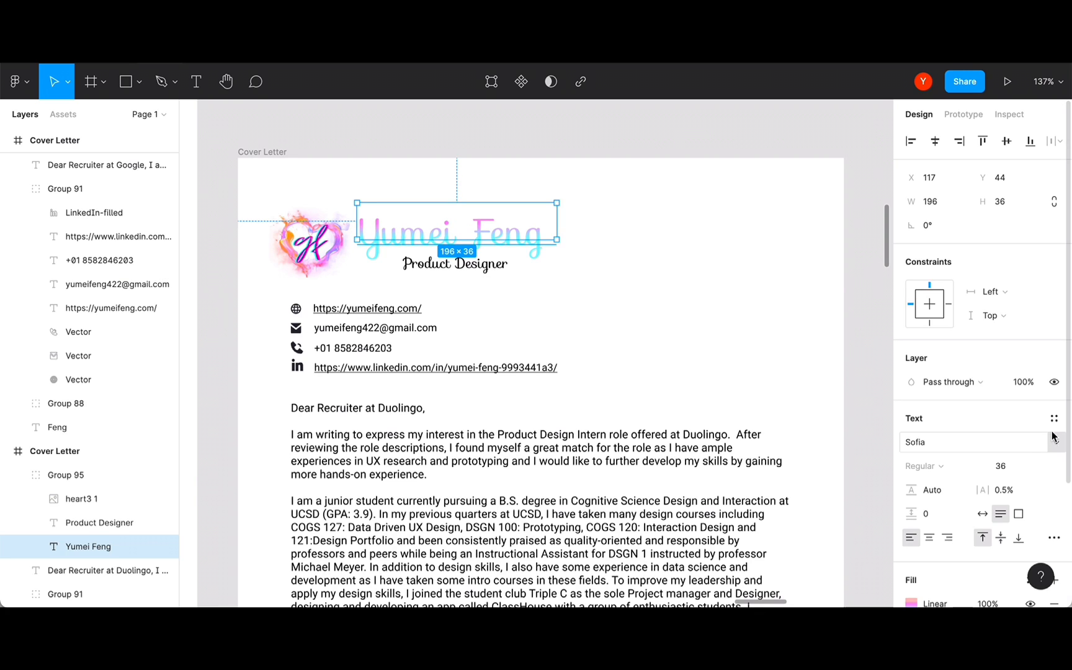
left_click(1057, 442)
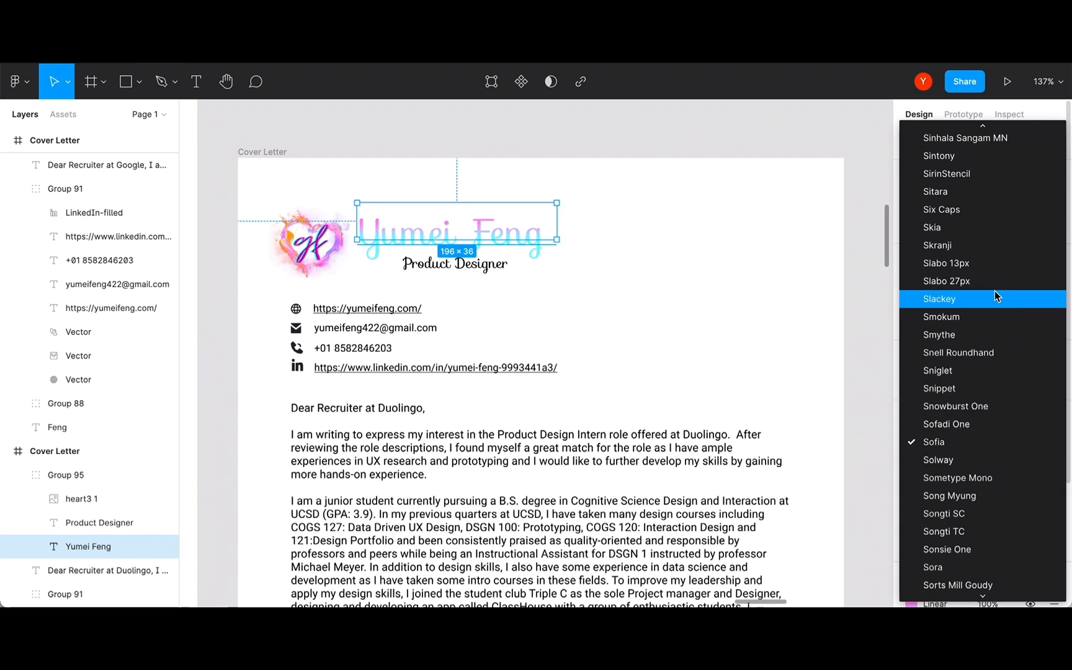
key("Escape")
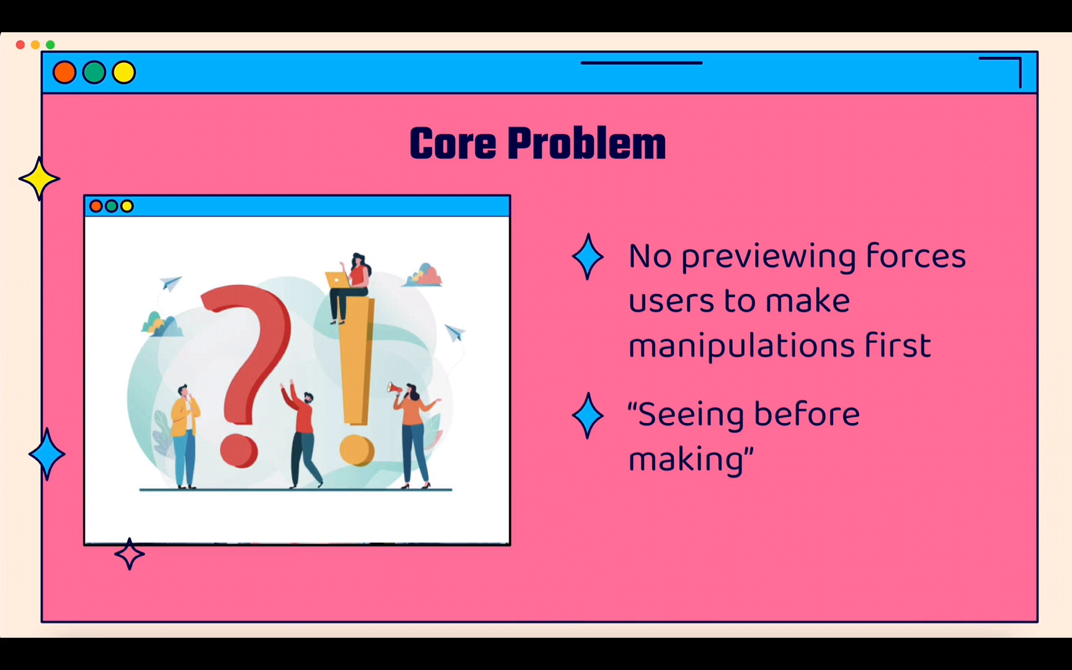
- Advance from the Core Problem slide to the Solution slide listing four font-menu improvements
left_click(990, 466)
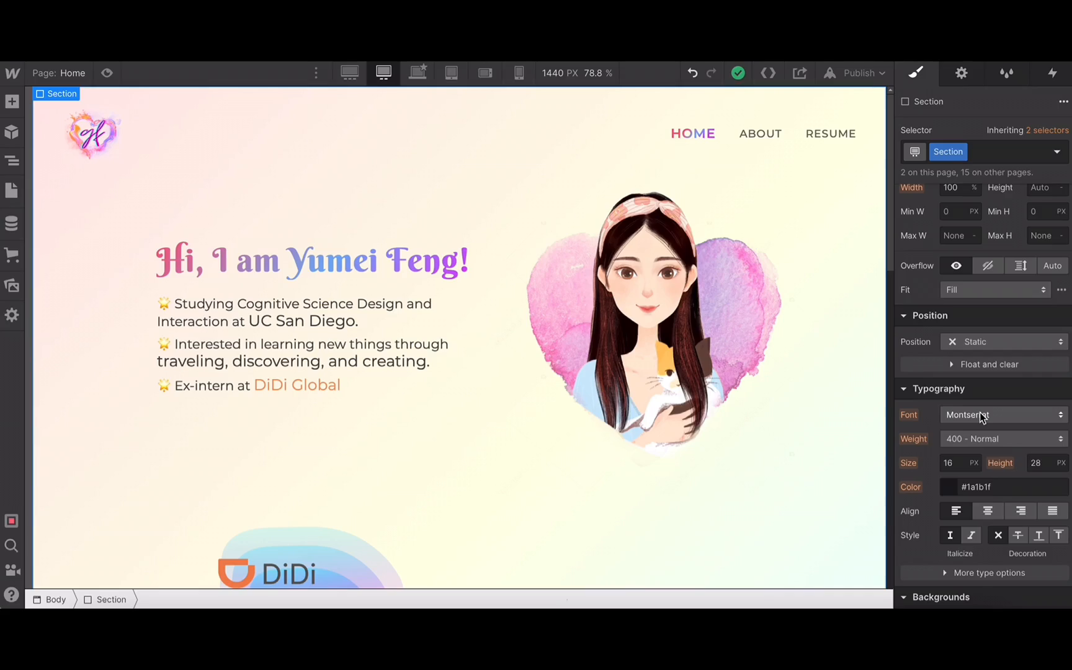
- Preview fonts on the home page text, apply Palatino Linotype, then undo back to Montserrat
left_click(980, 412)
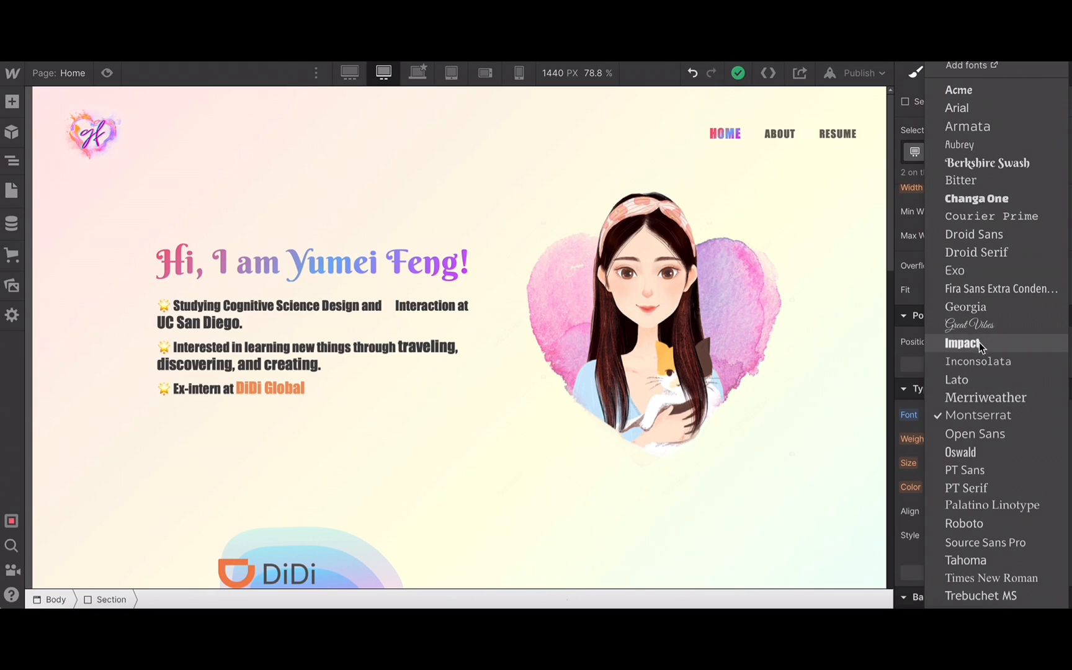
scroll(980, 344, "down", 1)
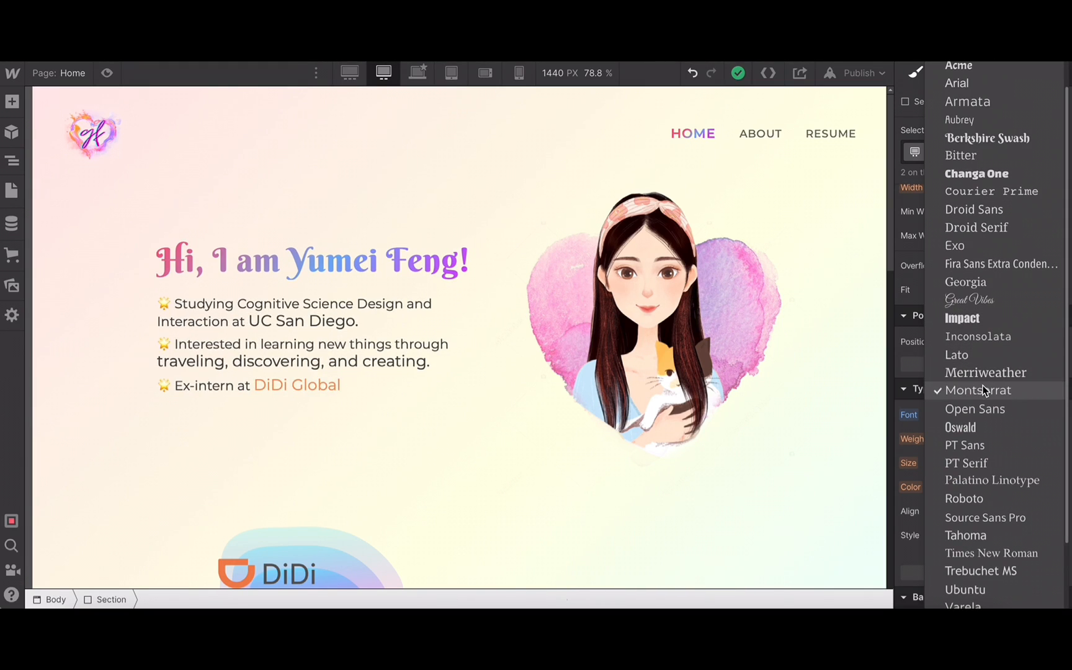
scroll(985, 409, "down", 1)
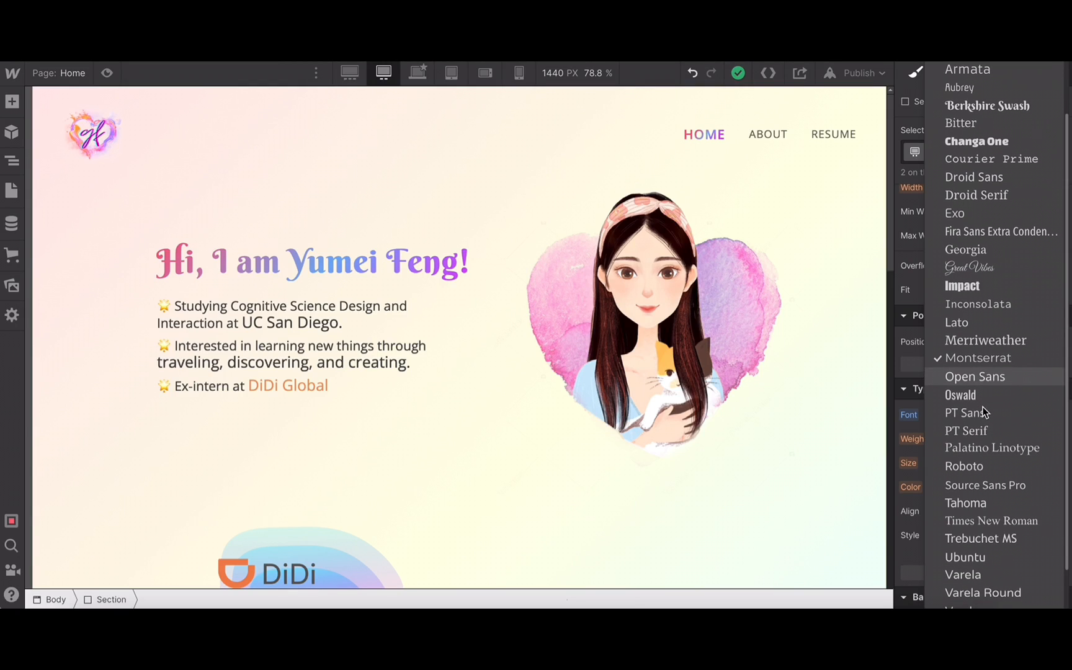
scroll(982, 434, "down", 2)
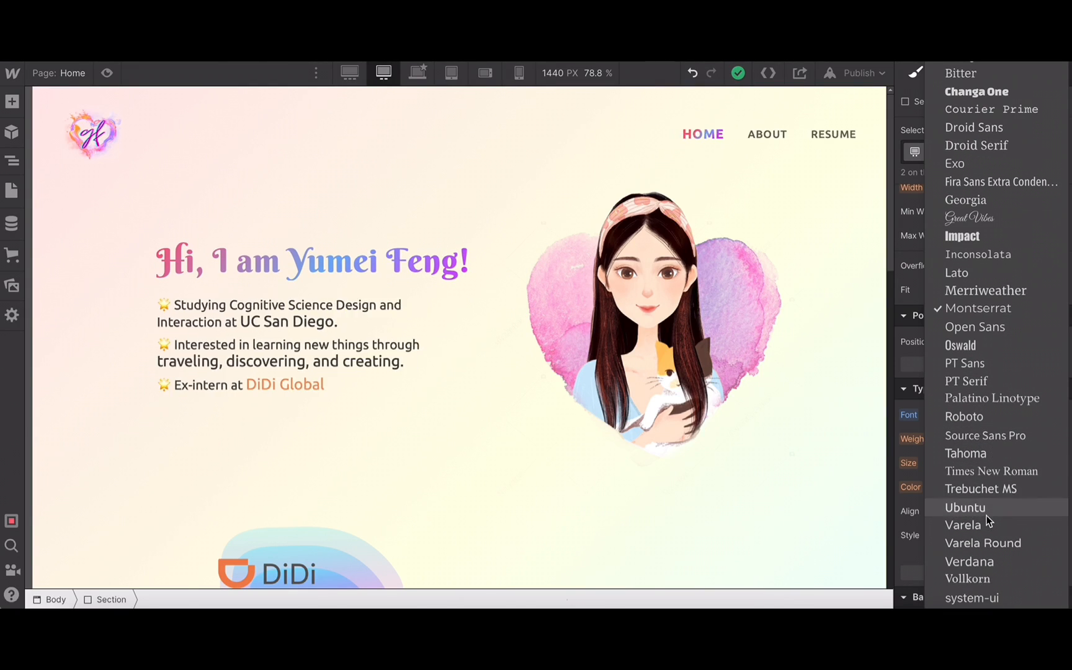
left_click(985, 400)
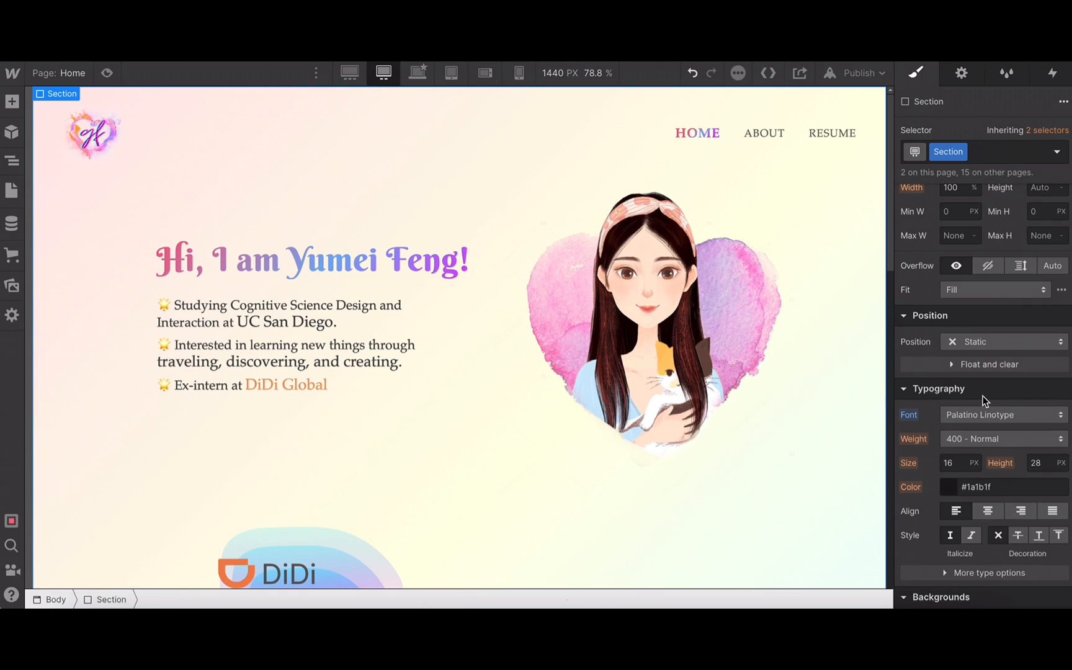
left_click(693, 74)
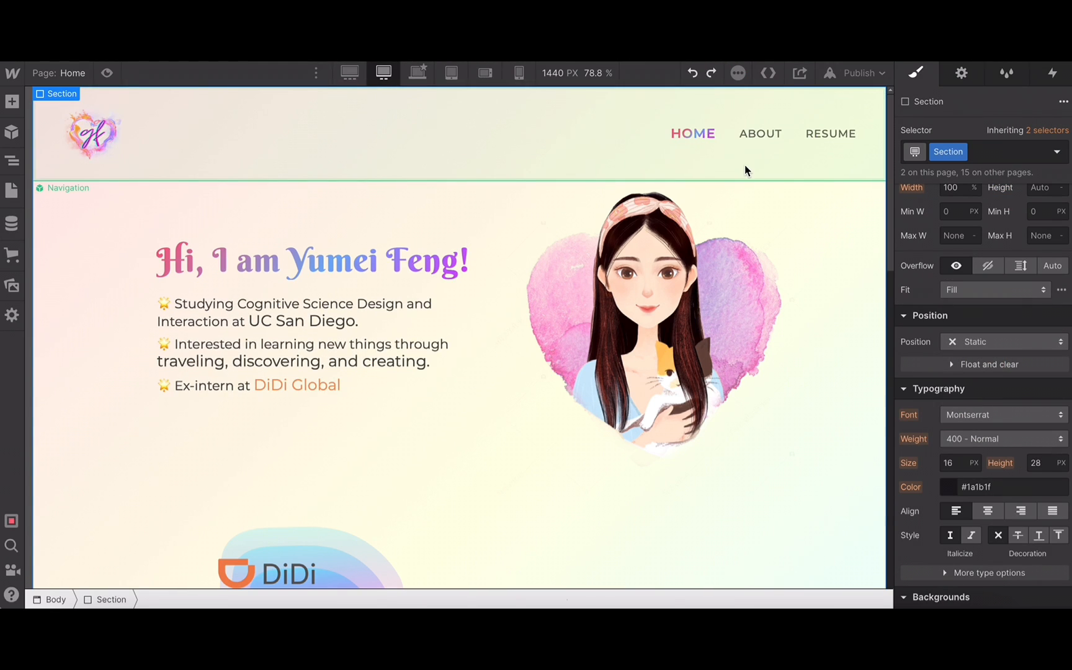